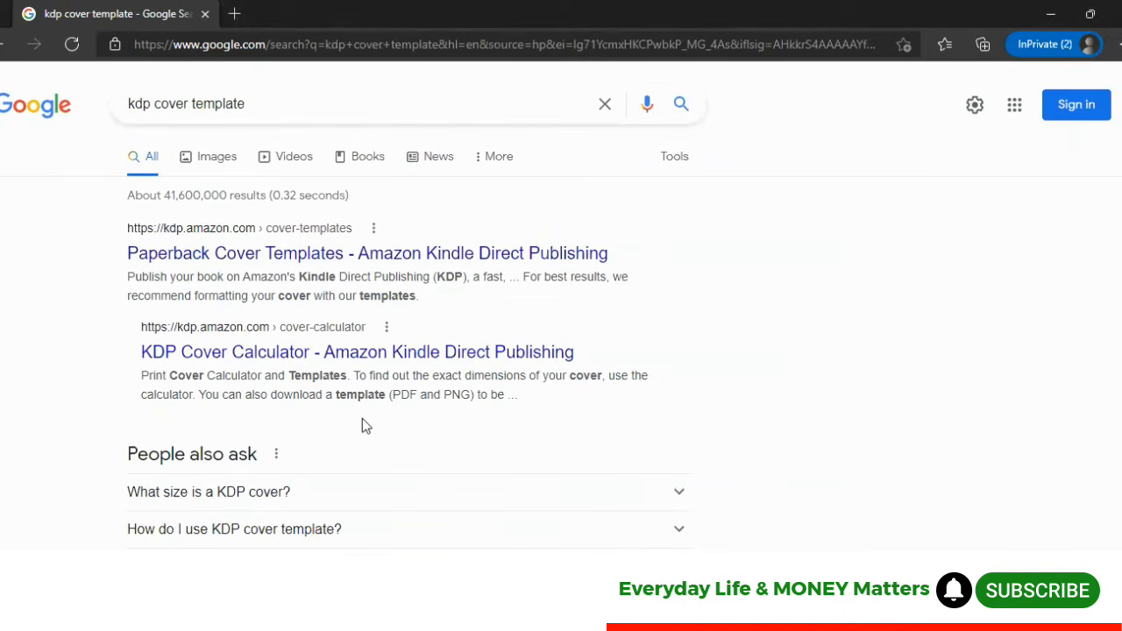
Open Amazon KDP's Paperback Cover Templates page from the search results and check the paper colour options
click(271, 261)
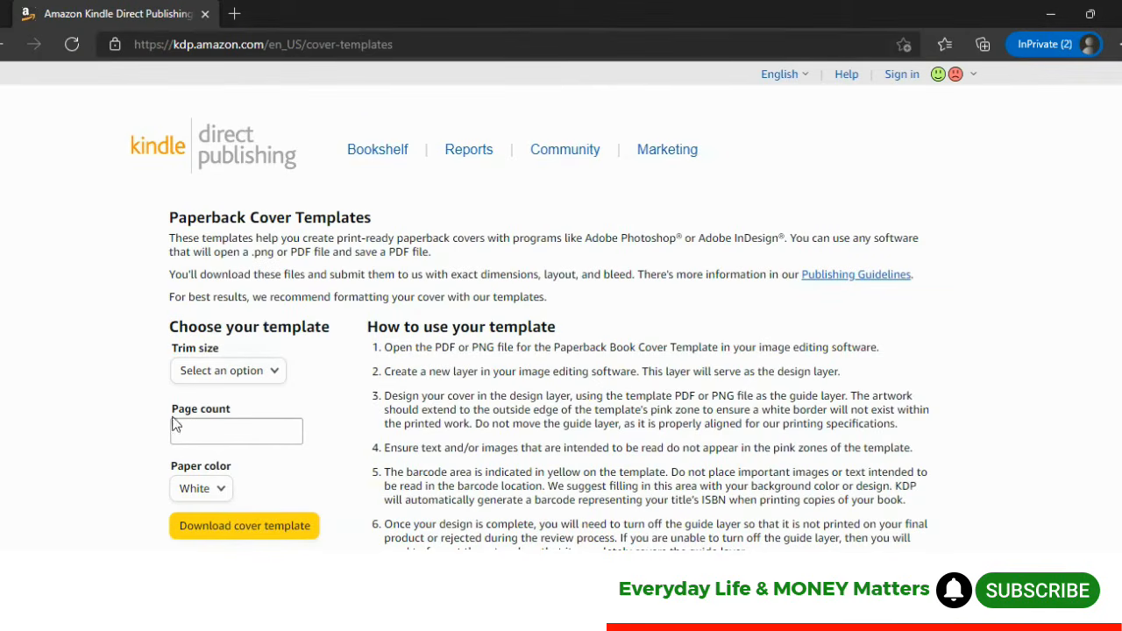
click(224, 490)
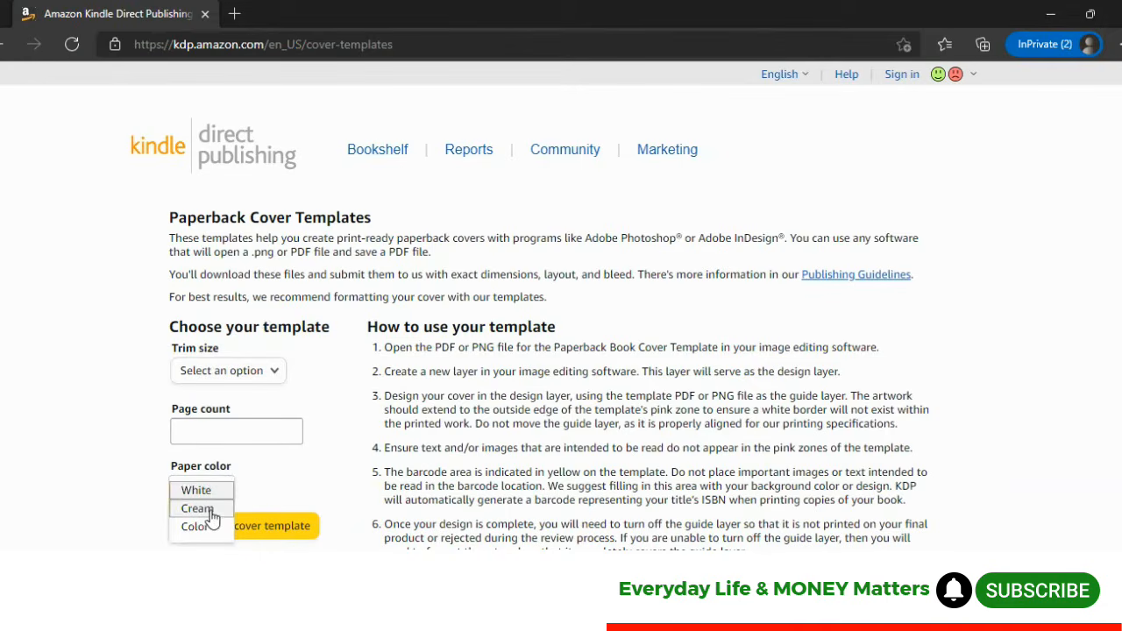
click(134, 407)
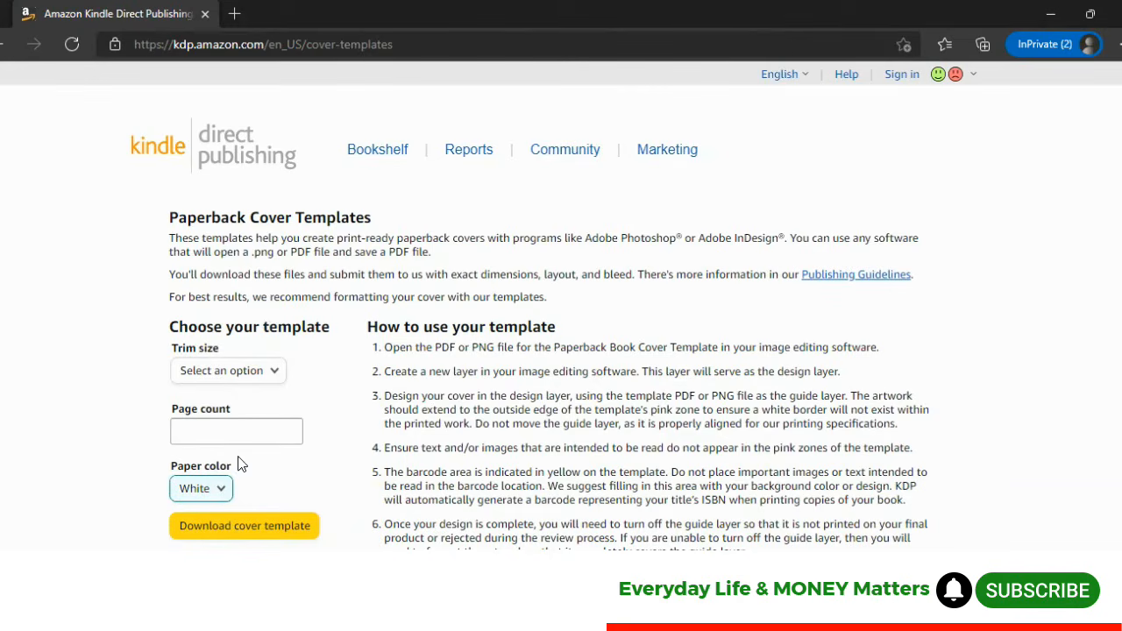
click(223, 493)
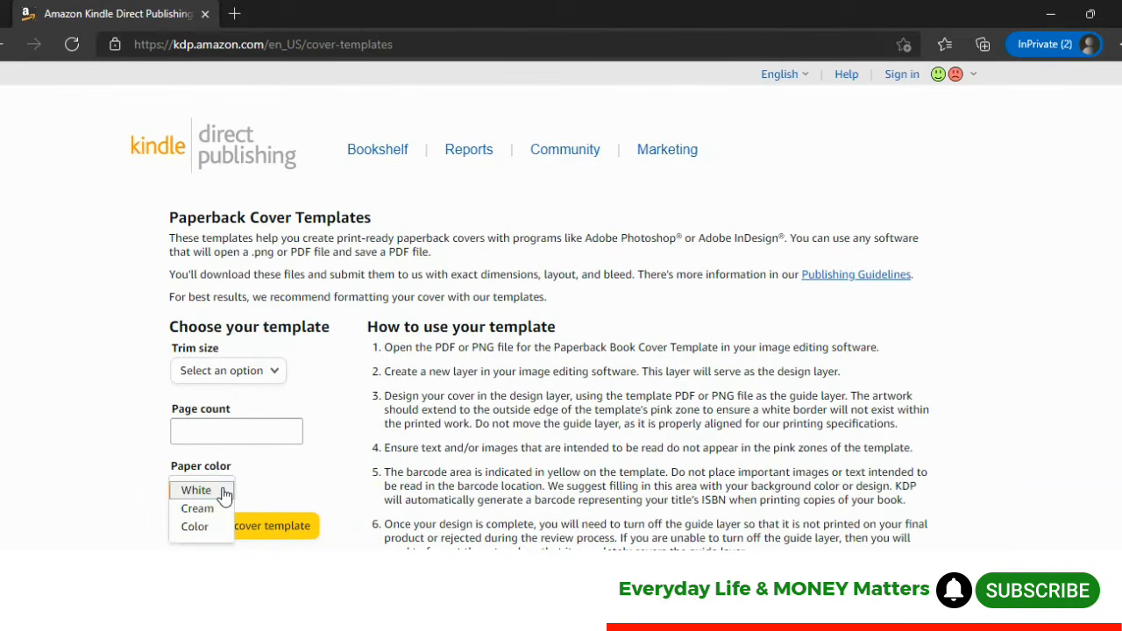
click(124, 432)
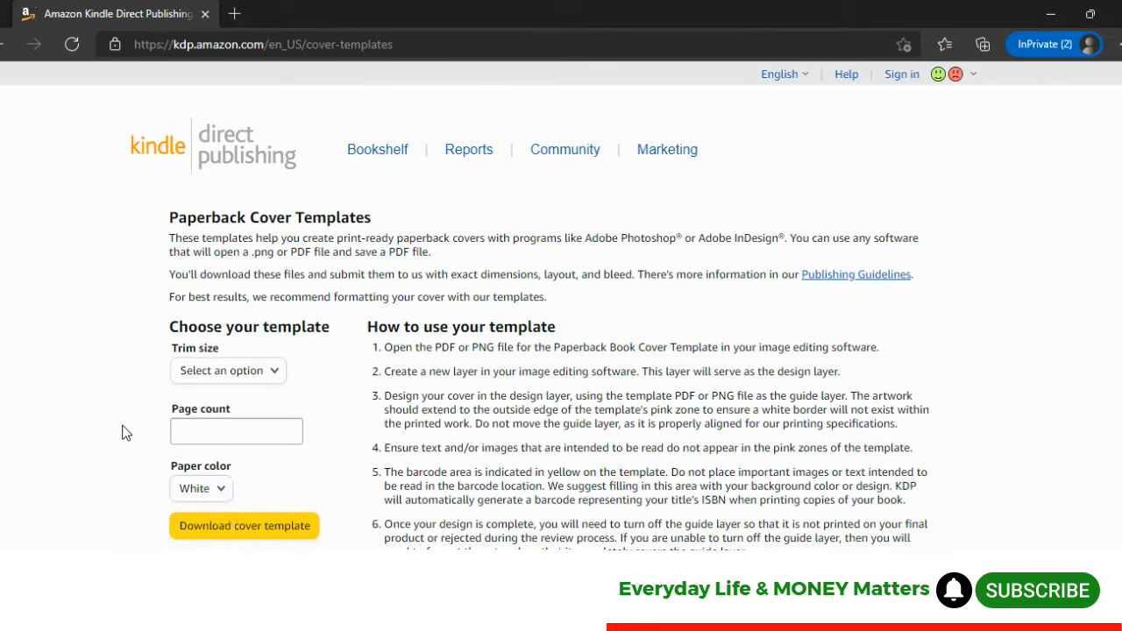
Download a cover template for a 6 x 9 in trim size, 80 pages, on white paper
click(273, 375)
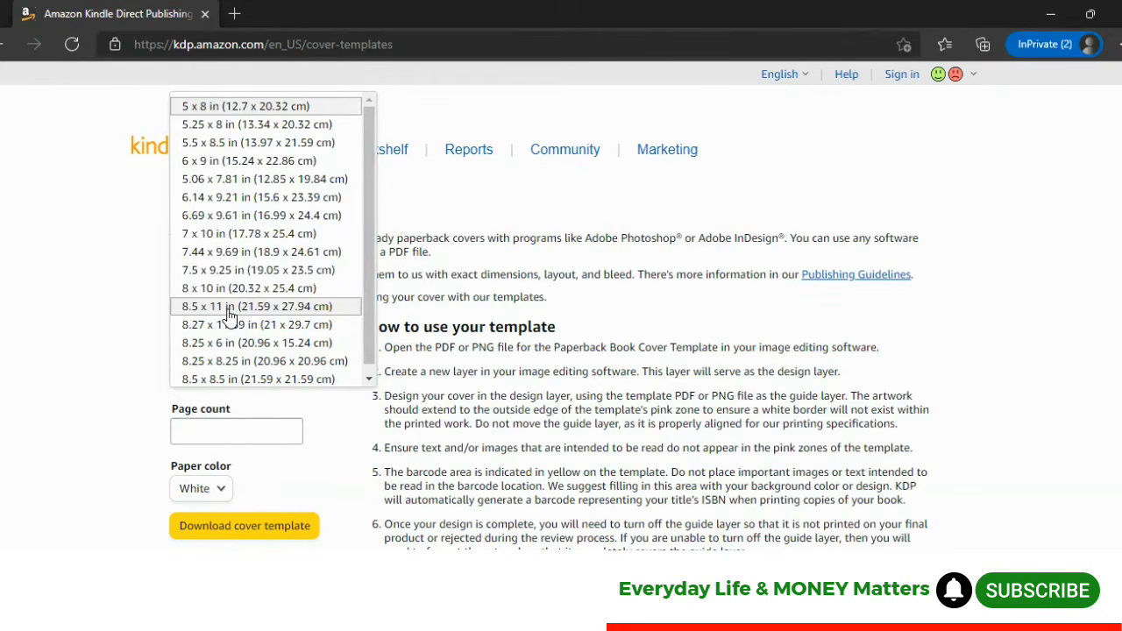
click(212, 163)
click(189, 437)
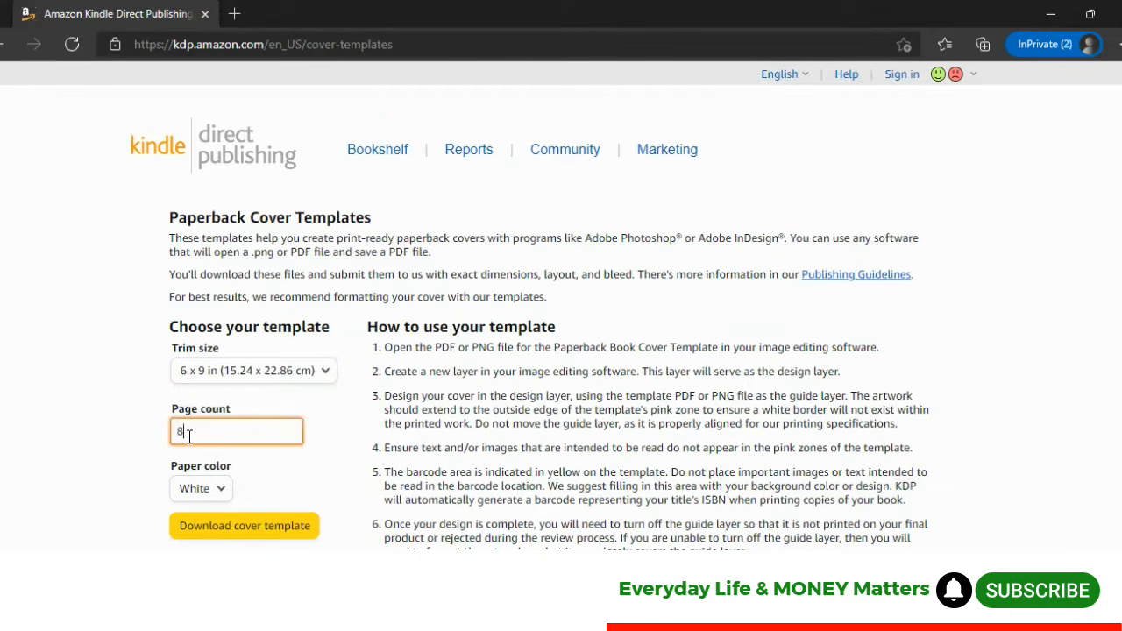
click(250, 530)
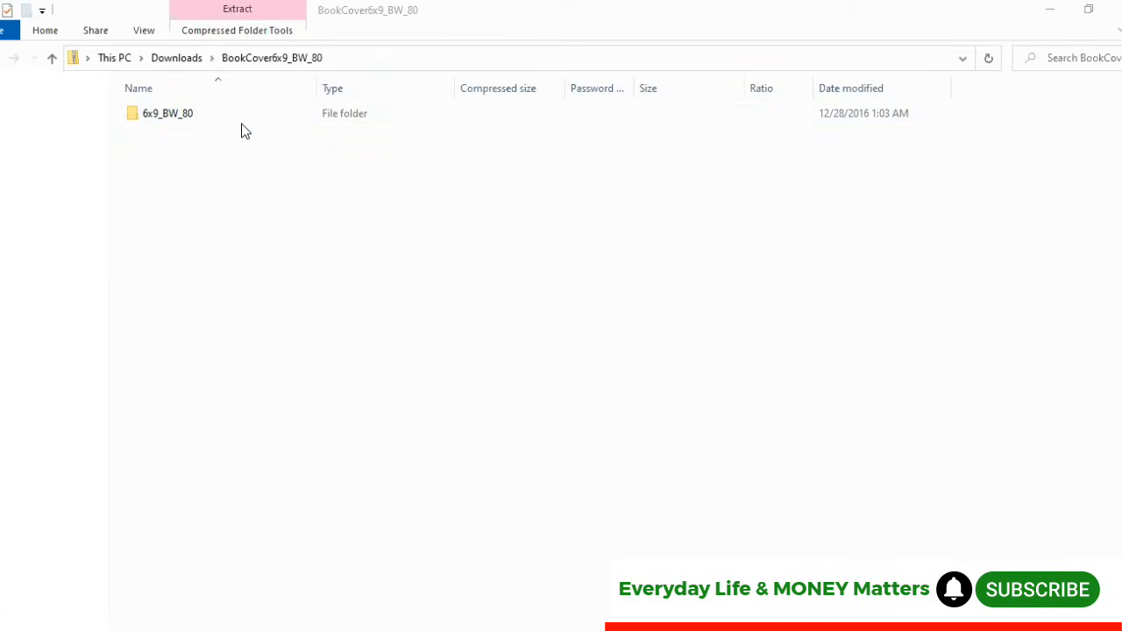
Open the extracted 6x9_BW_80 PNG template and view its file information
double_click(163, 120)
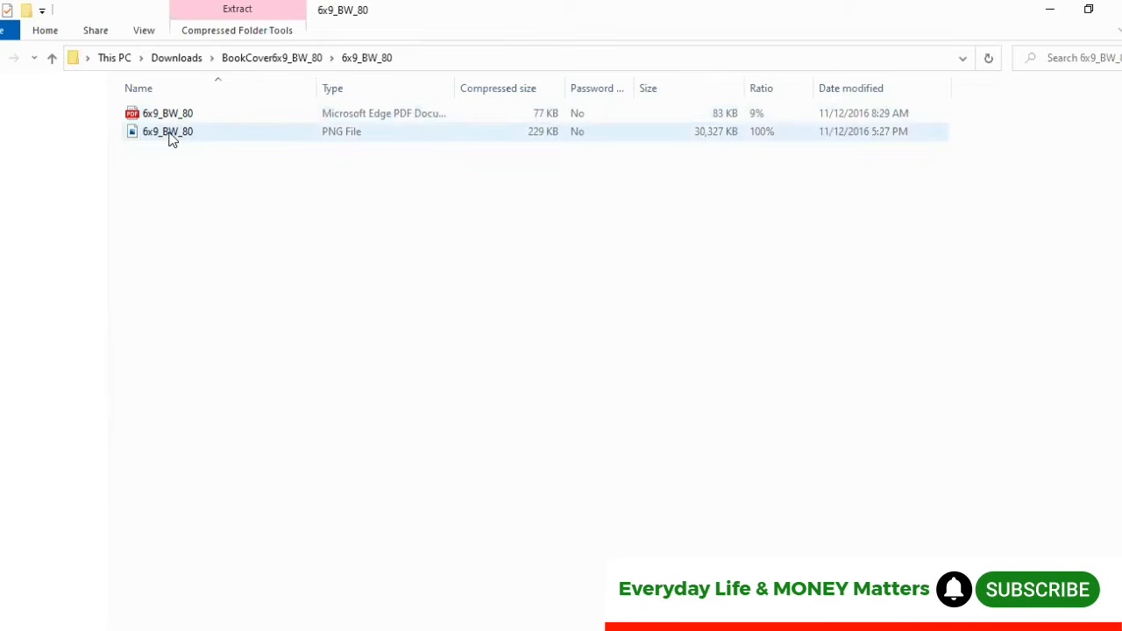
click(172, 140)
double_click(172, 141)
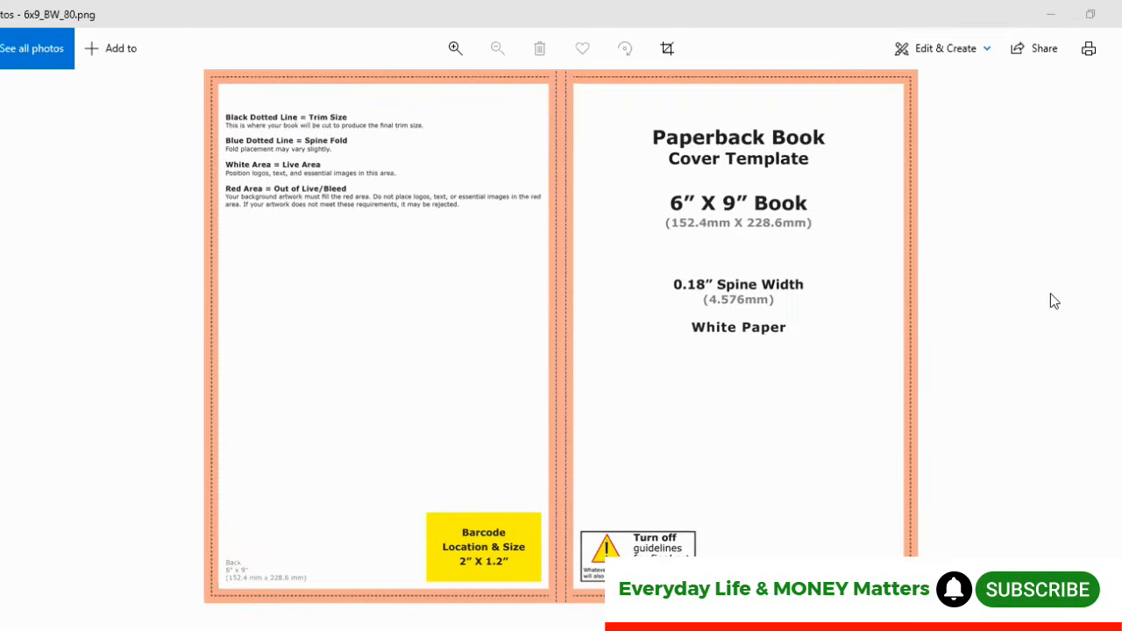
right_click(386, 337)
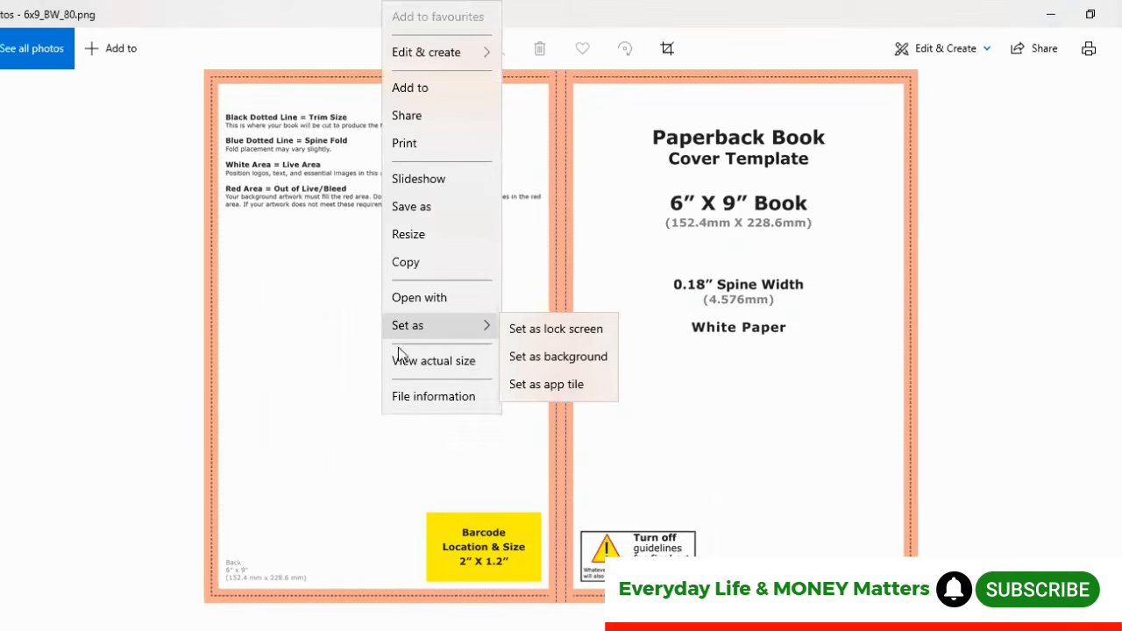
click(430, 399)
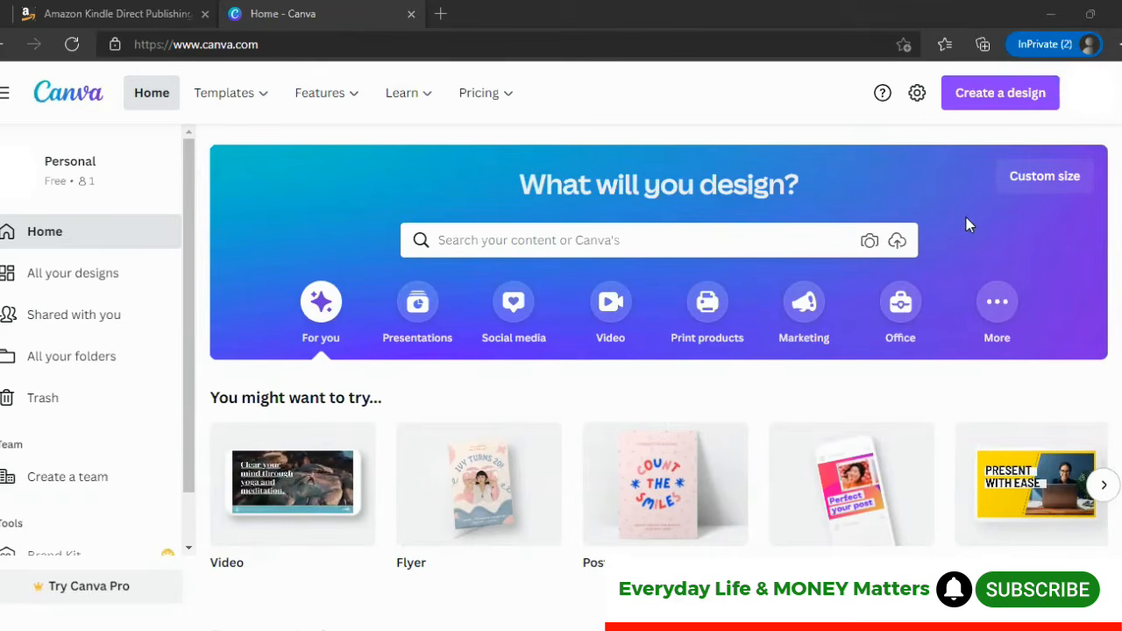
Create a new custom-size design of 3729 x 2775 px
click(1058, 190)
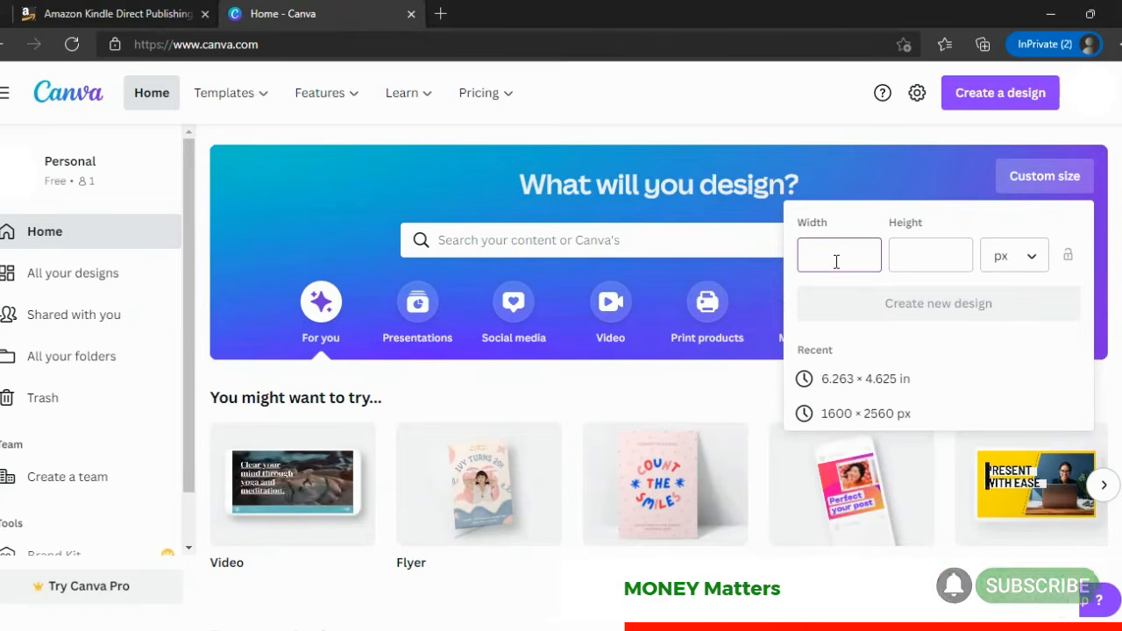
text(3729)
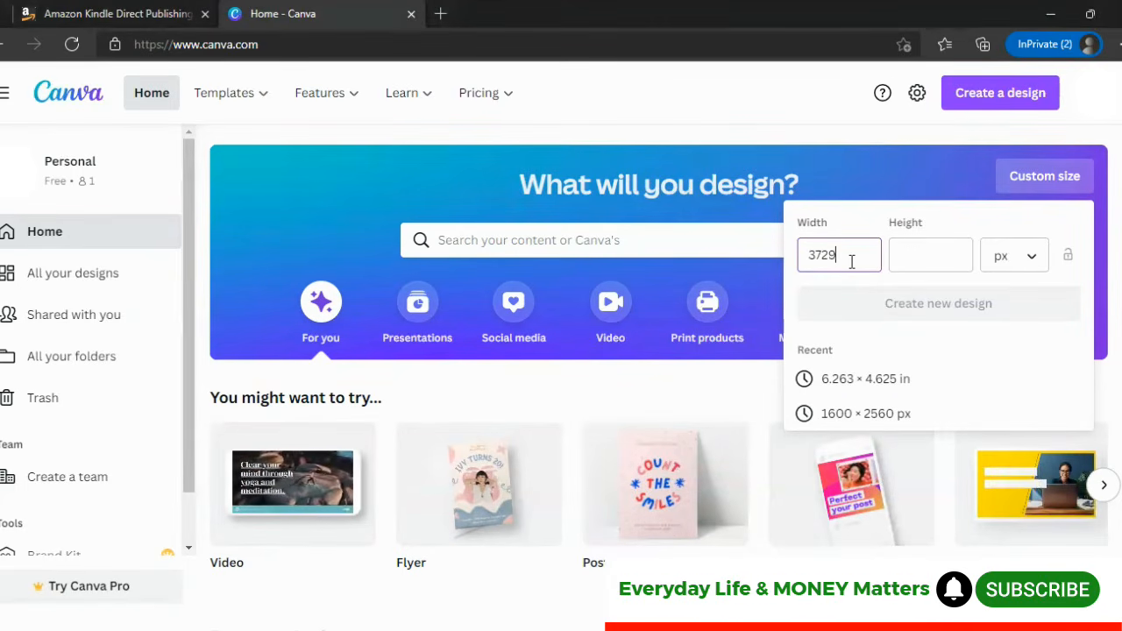
click(914, 256)
text(2)
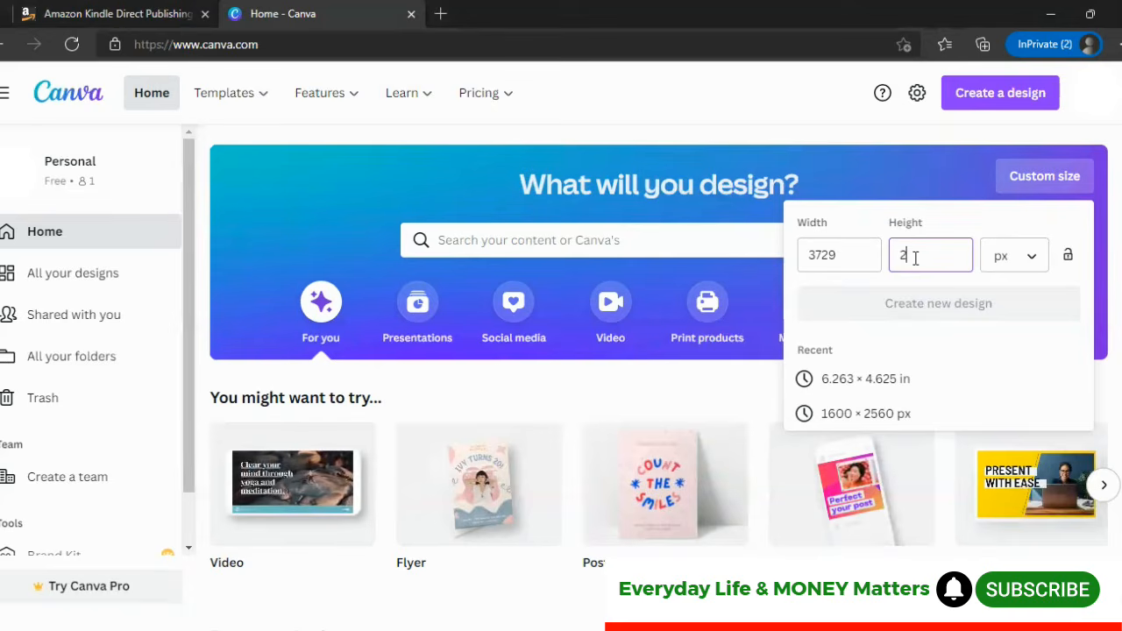
text(775)
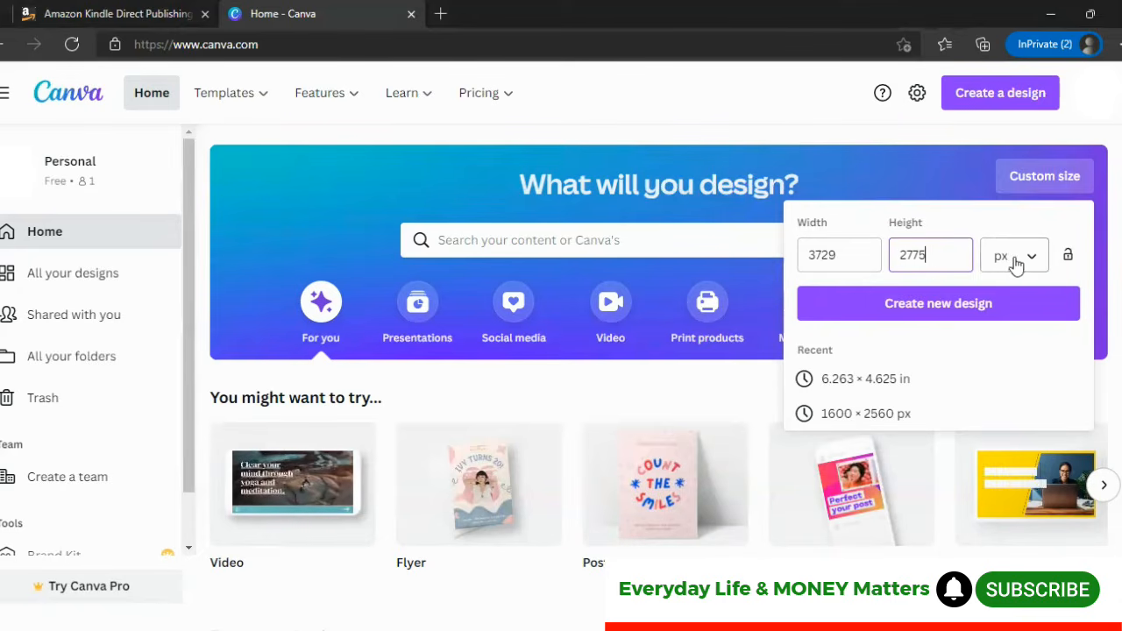
click(952, 308)
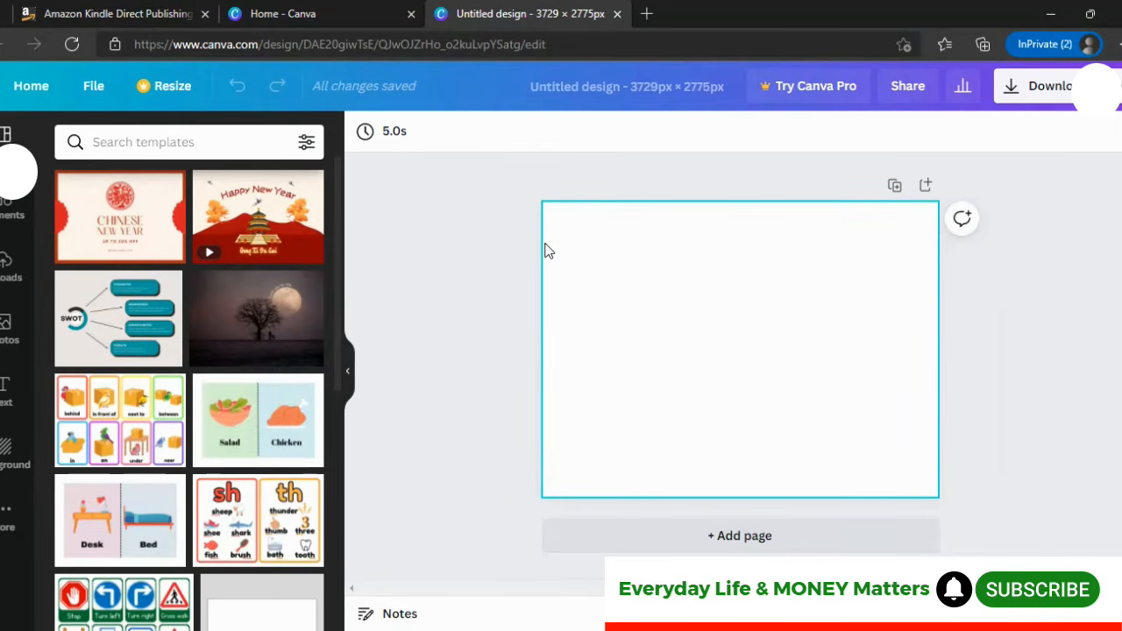
Insert the uploaded cover template image onto the blank page
click(4, 270)
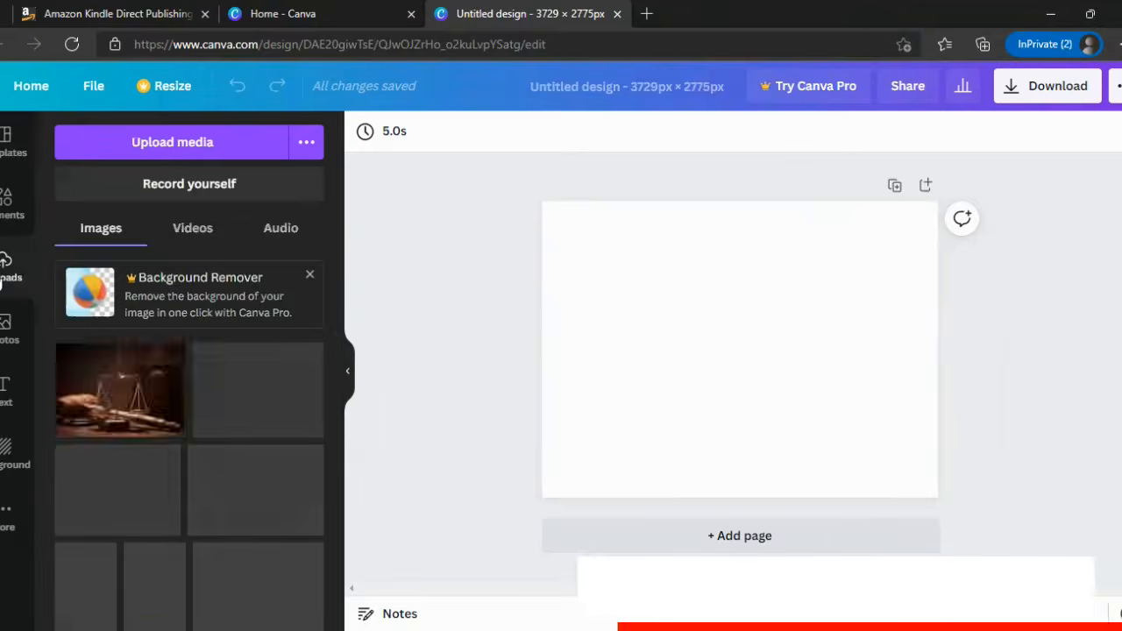
click(258, 588)
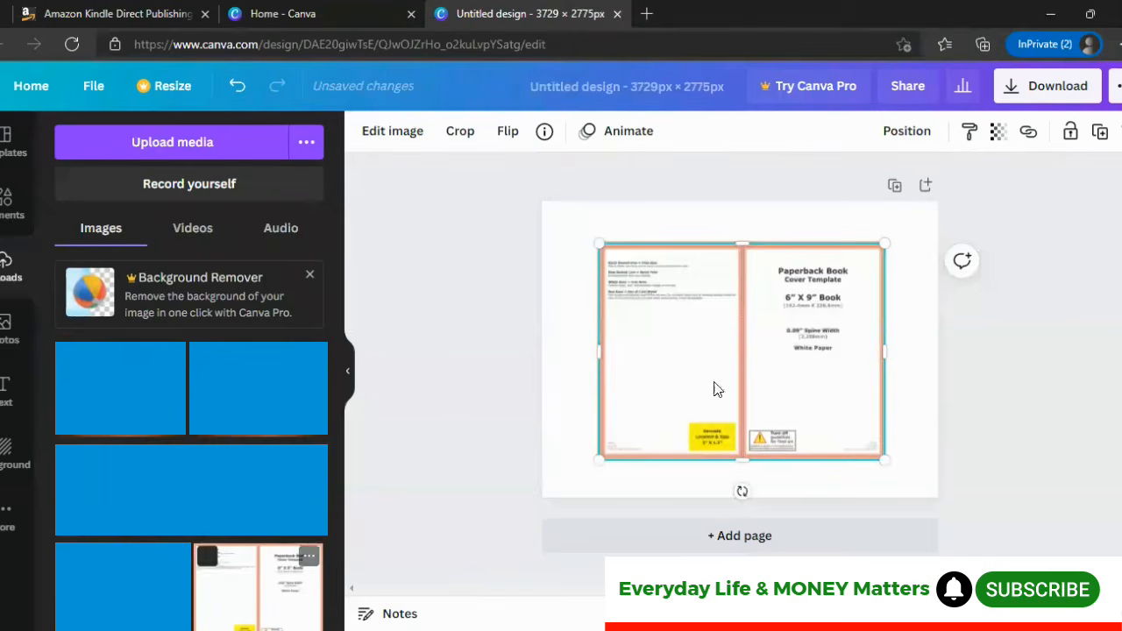
Resize and reposition the template image so it fills the whole page
drag(883, 243, 937, 201)
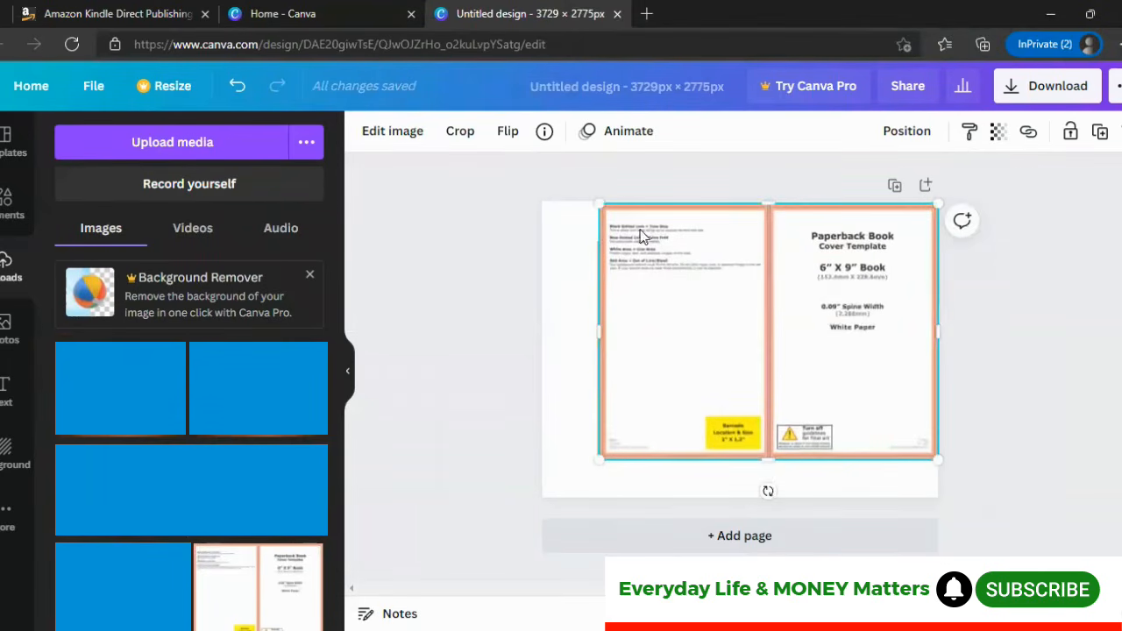
drag(599, 202, 561, 230)
mouse_move(715, 296)
mouse_down()
mouse_move(694, 325)
mouse_move(699, 308)
mouse_up()
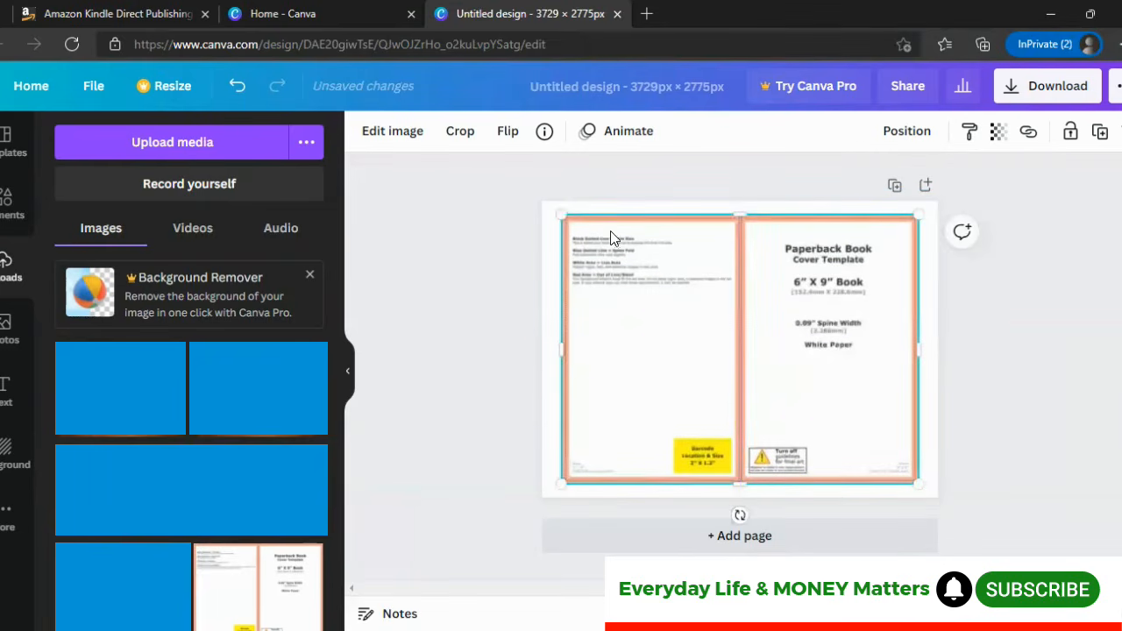
drag(560, 217, 544, 204)
mouse_move(923, 339)
mouse_down()
mouse_move(944, 341)
mouse_move(928, 343)
mouse_up()
drag(736, 487, 732, 498)
drag(729, 380, 925, 277)
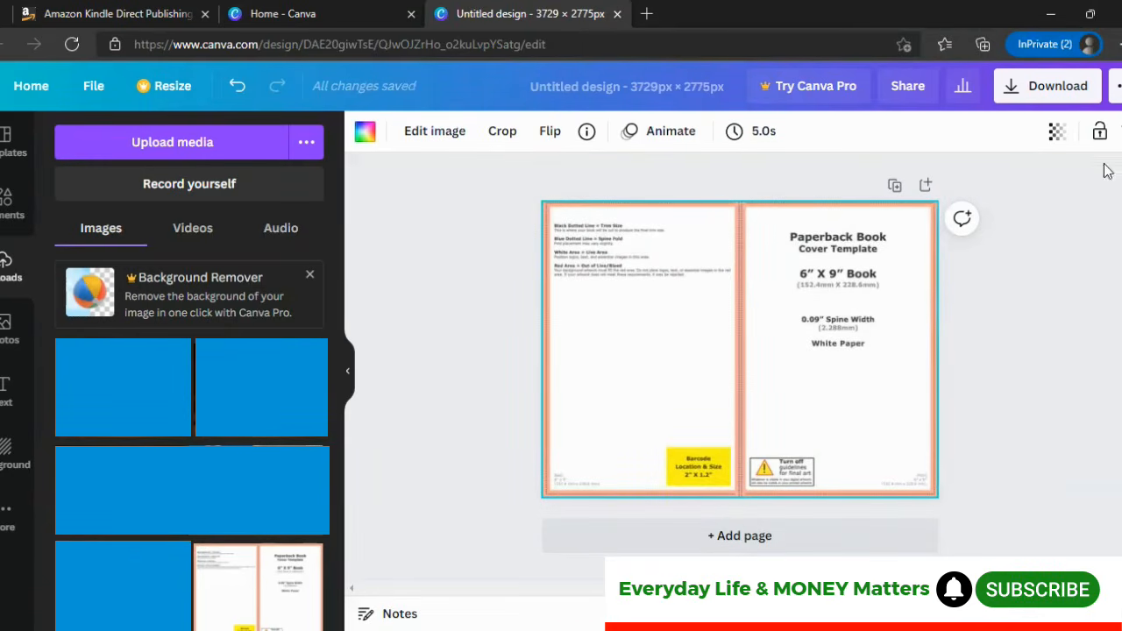
Set the template image's transparency to 25 and lock it in place
click(1101, 133)
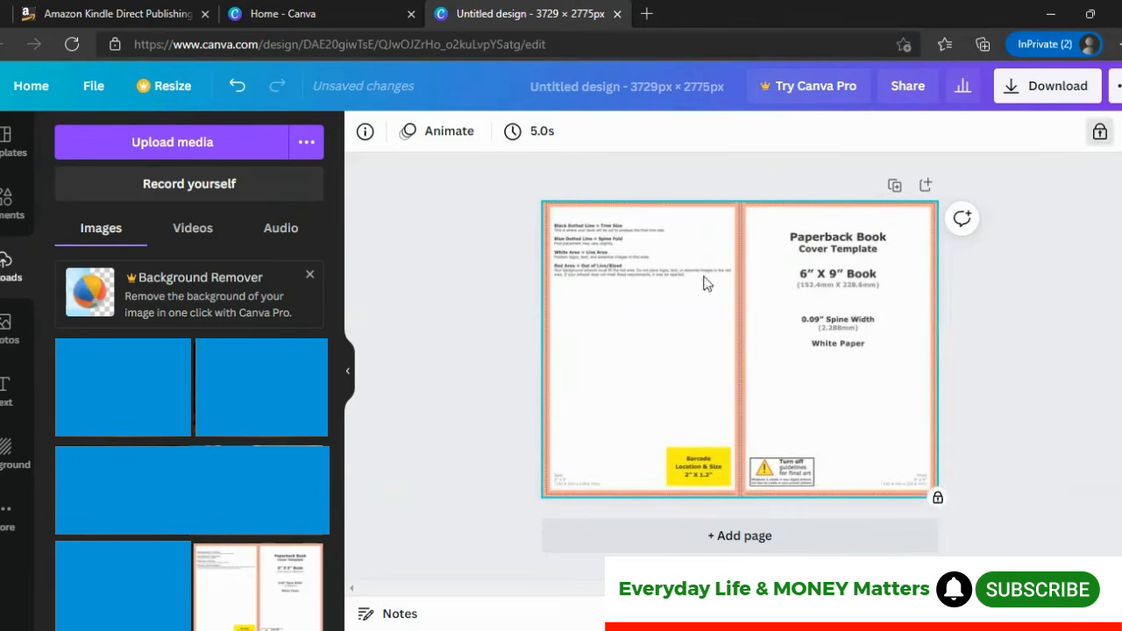
click(1102, 136)
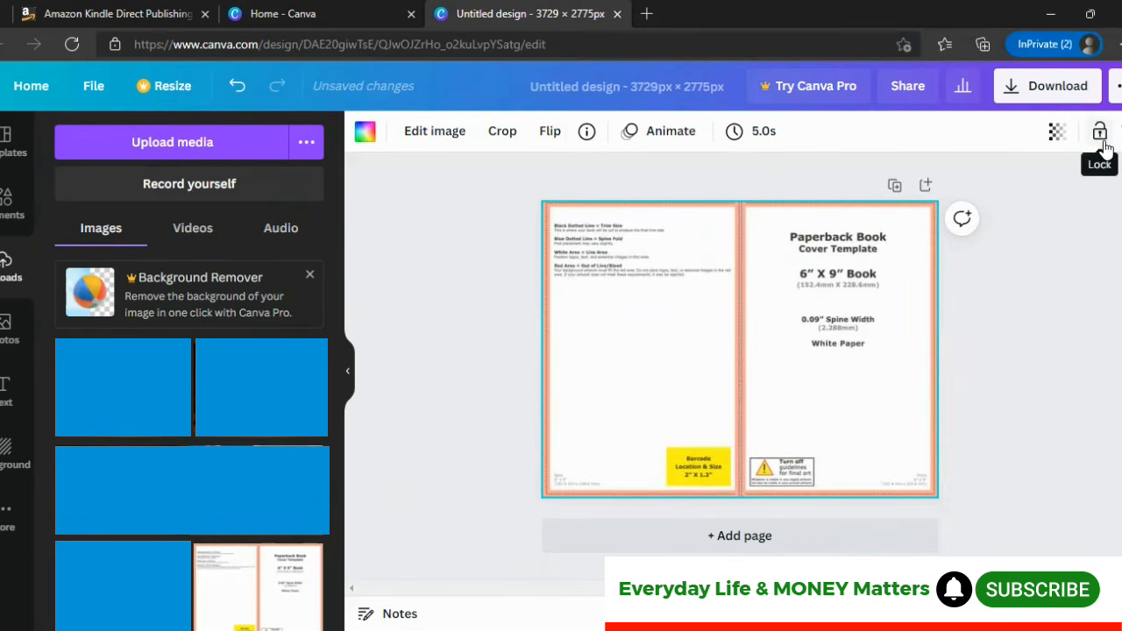
click(1058, 134)
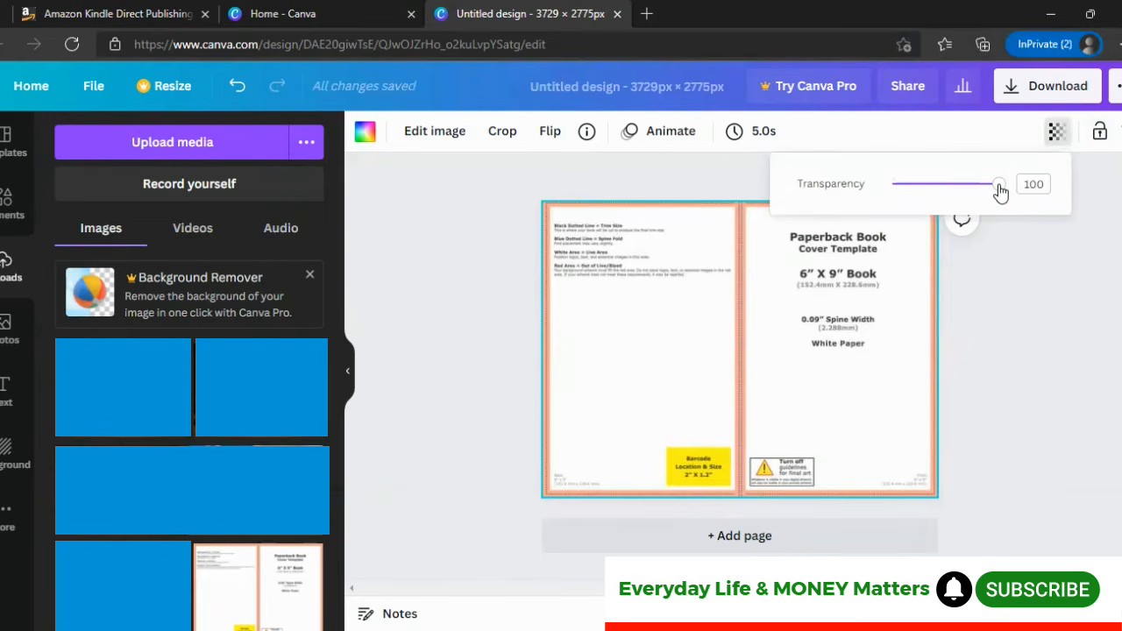
drag(1001, 193, 920, 193)
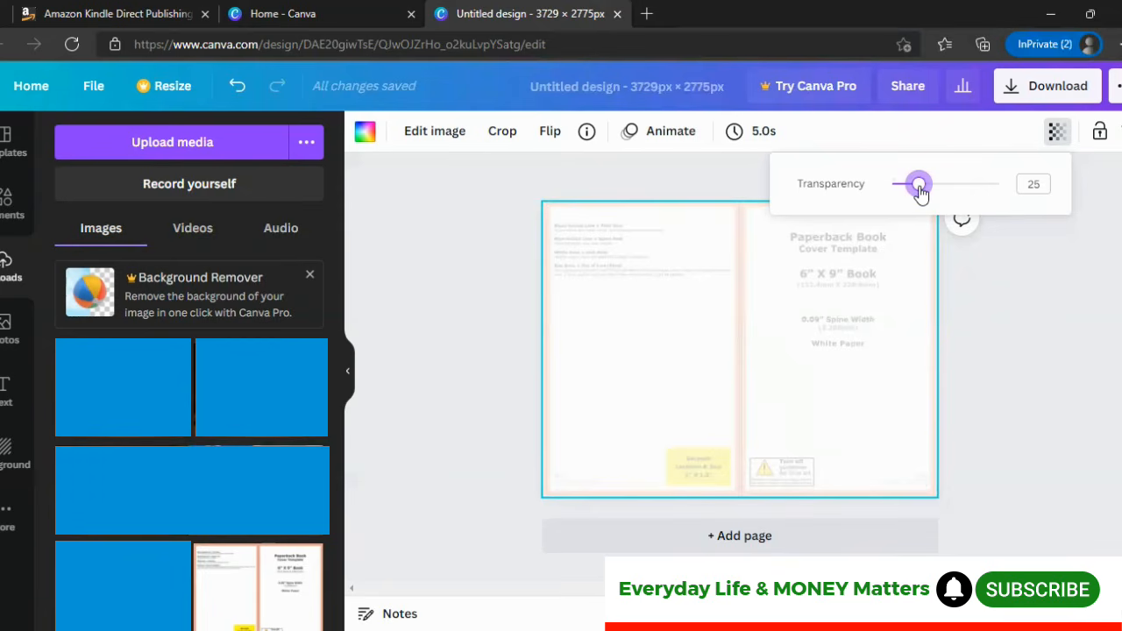
click(1025, 290)
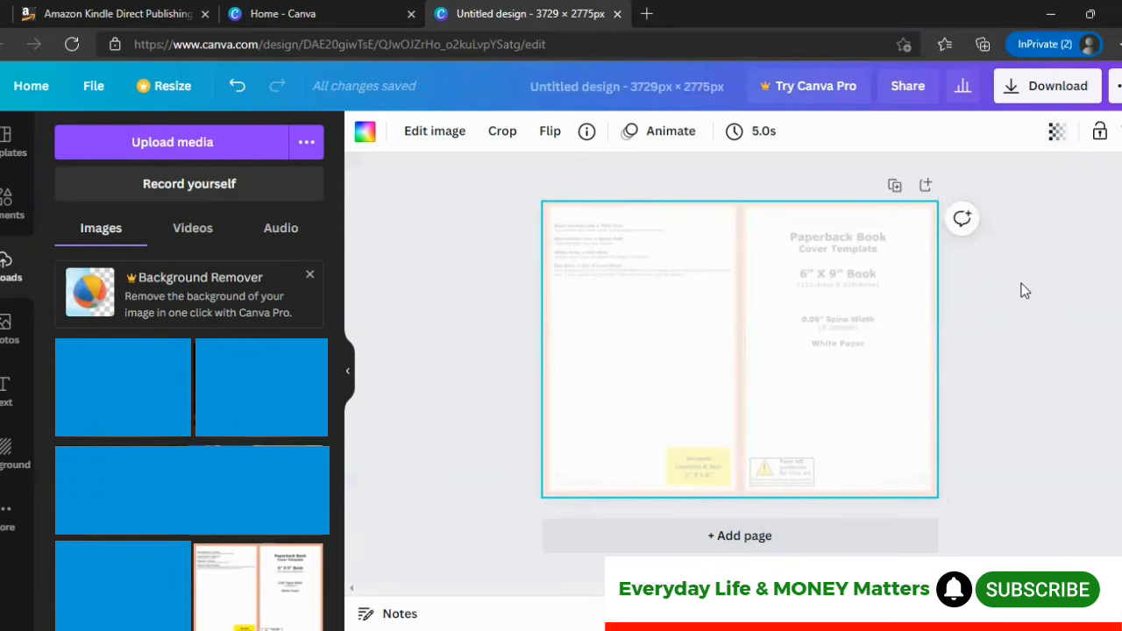
click(1099, 133)
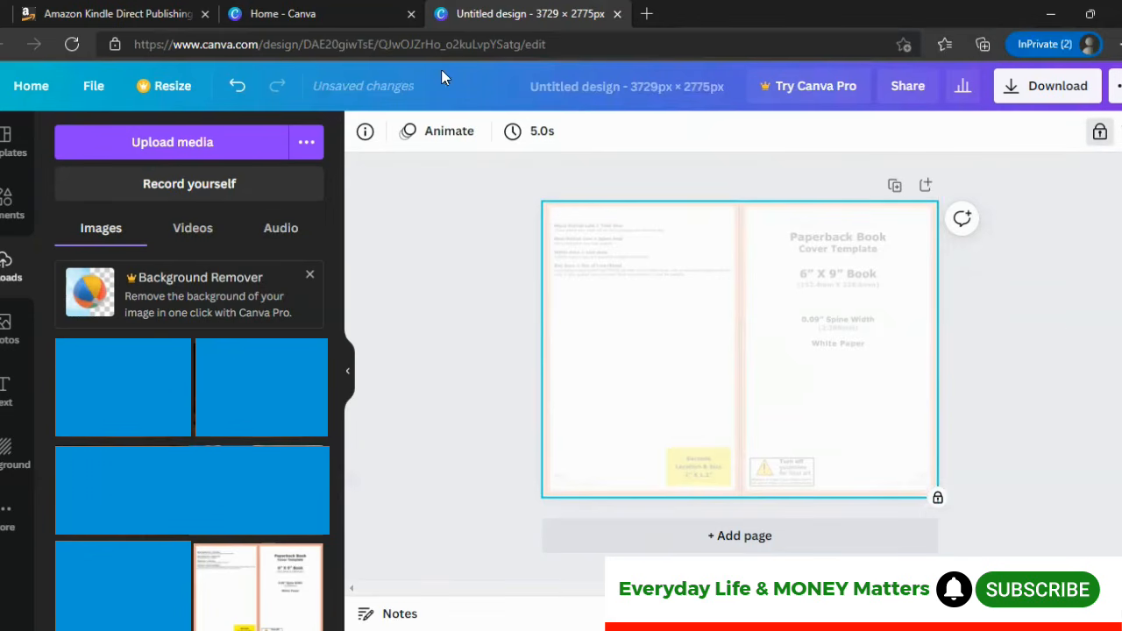
Browse the stock photo library for a cover image
click(5, 328)
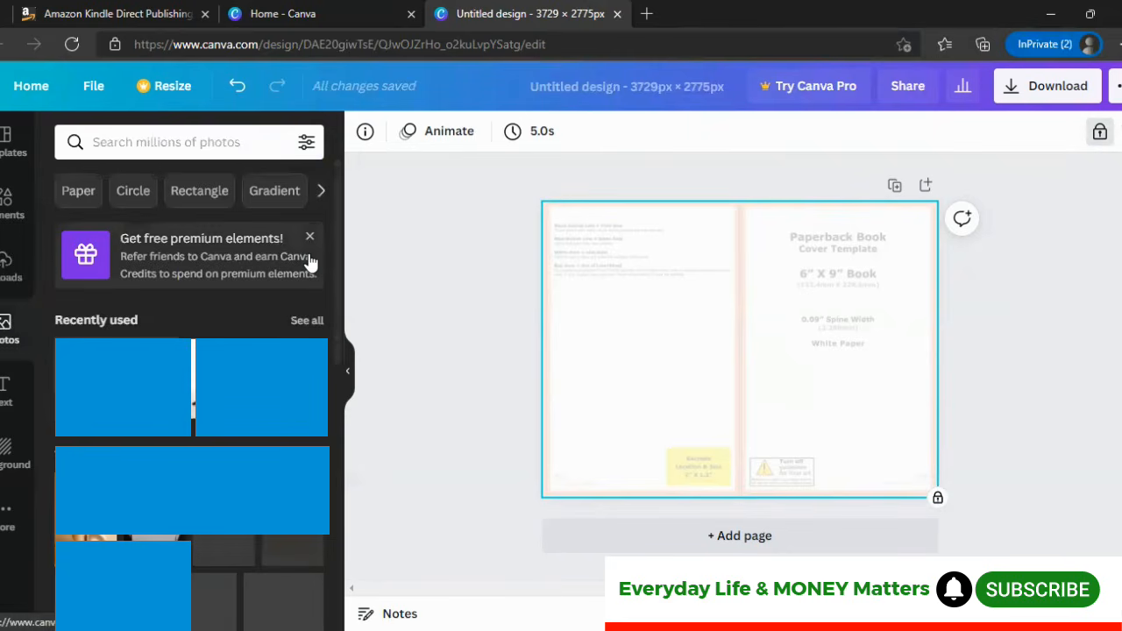